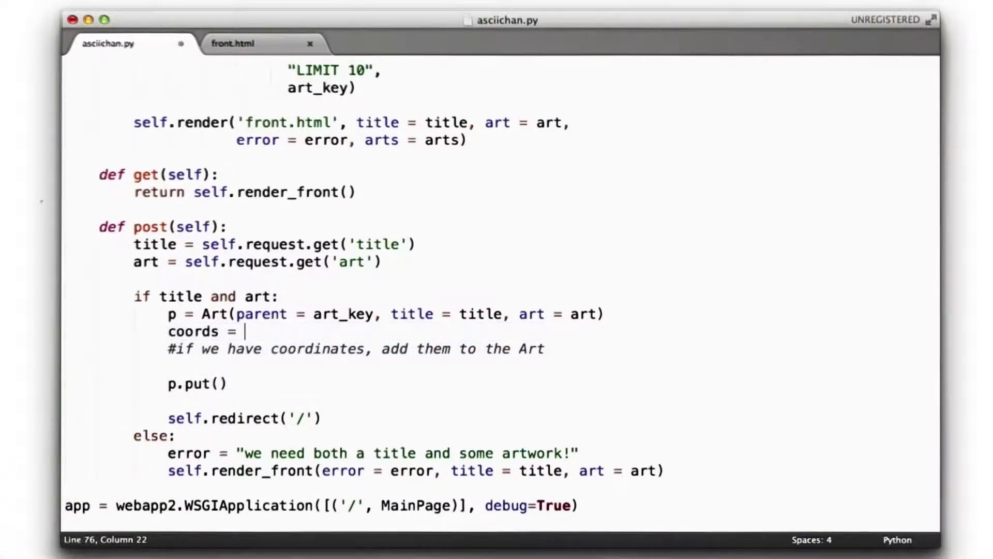
type("get_coords")
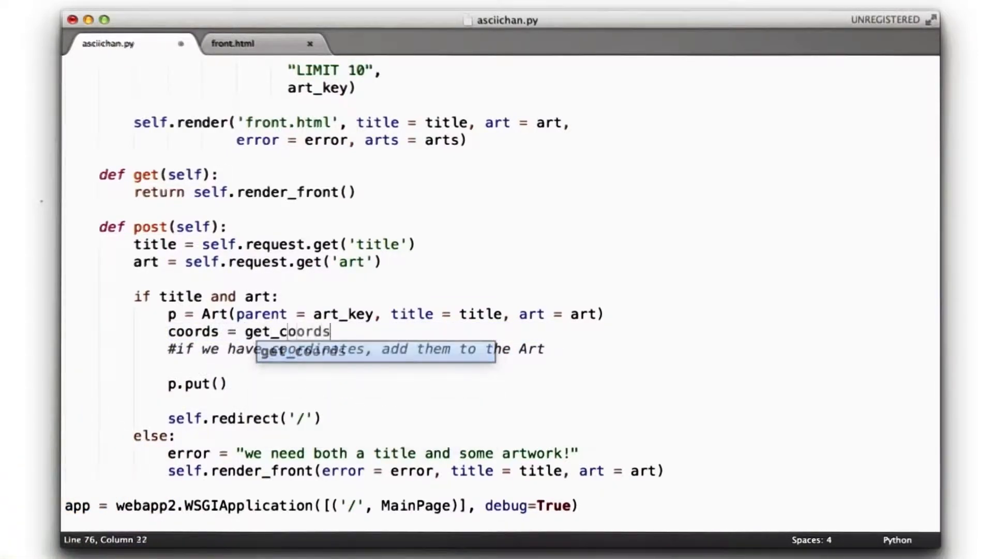
type("(self.request.")
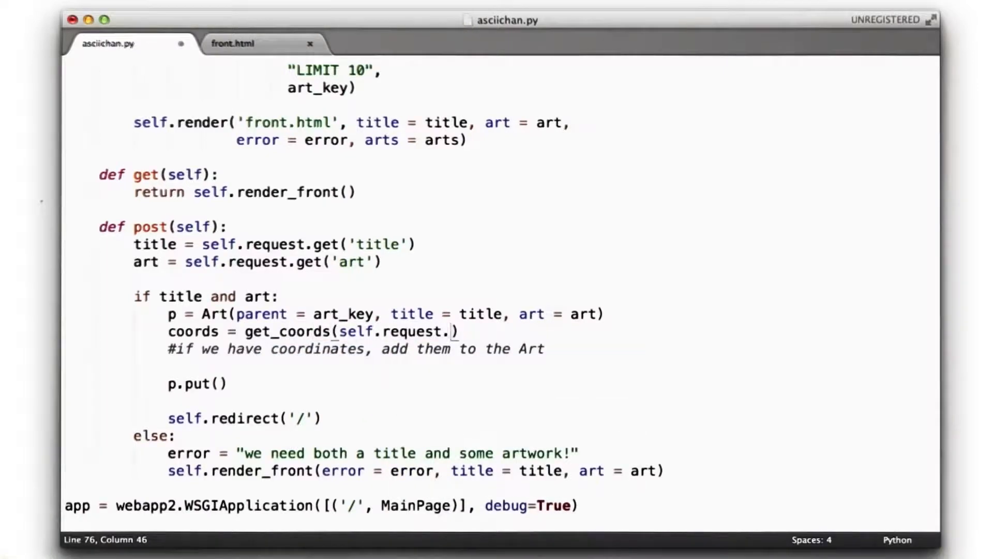
type("remo")
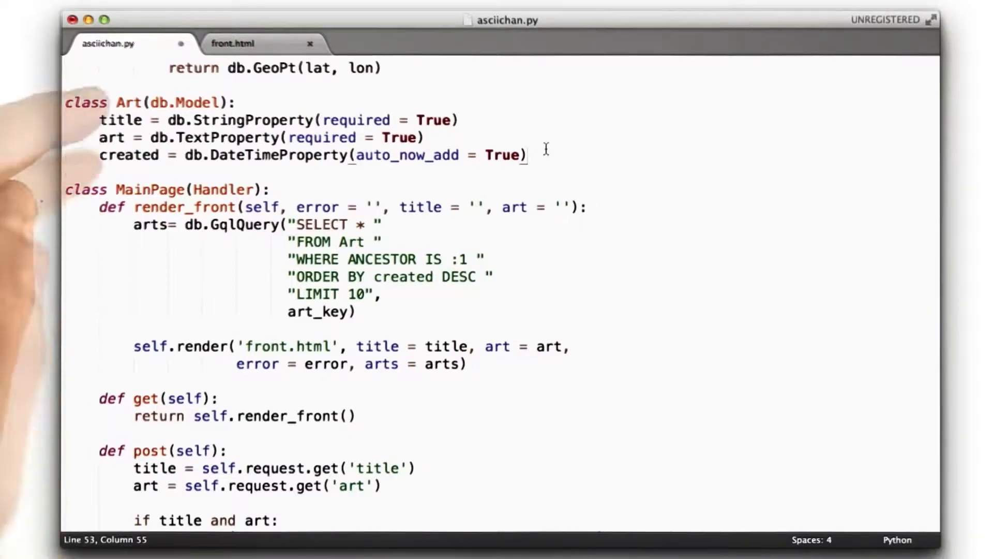
Add 'coords = db.GeoPtProperty()' under created in the Art model, matching get_coords' GeoPt return type.
left_click(546, 155)
key("Return")
type("coords = ")
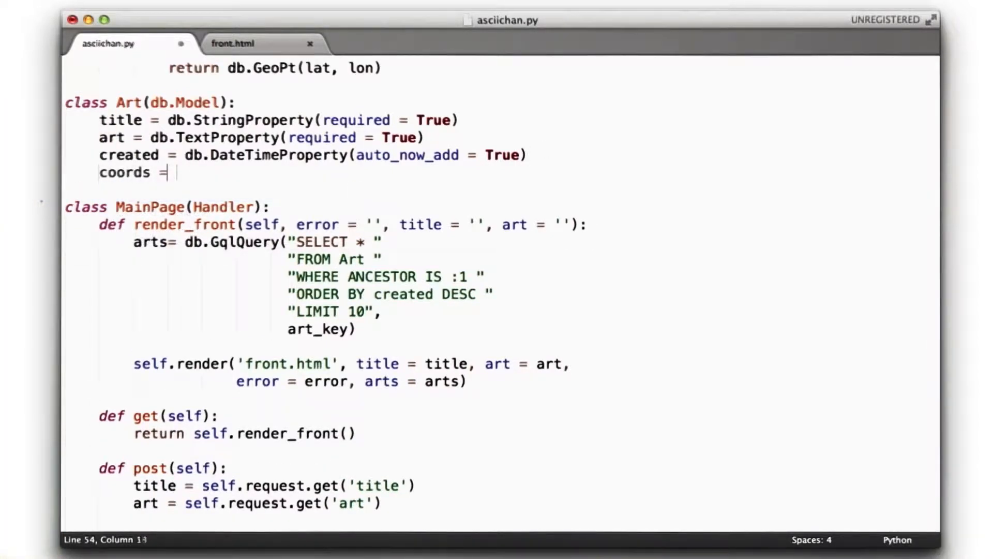
type("db.GeoPt")
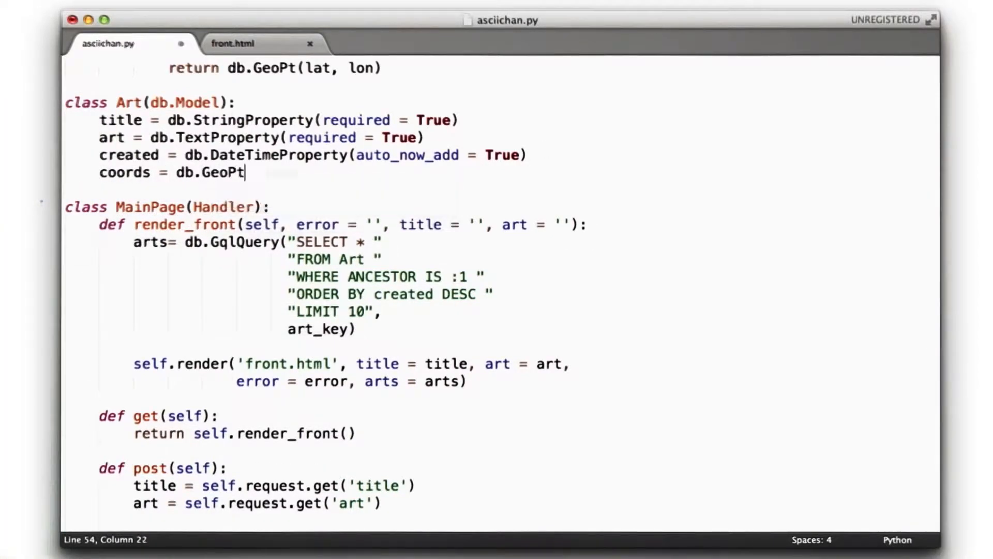
type("Property()")
key("ctrl+s")
double_click(257, 173)
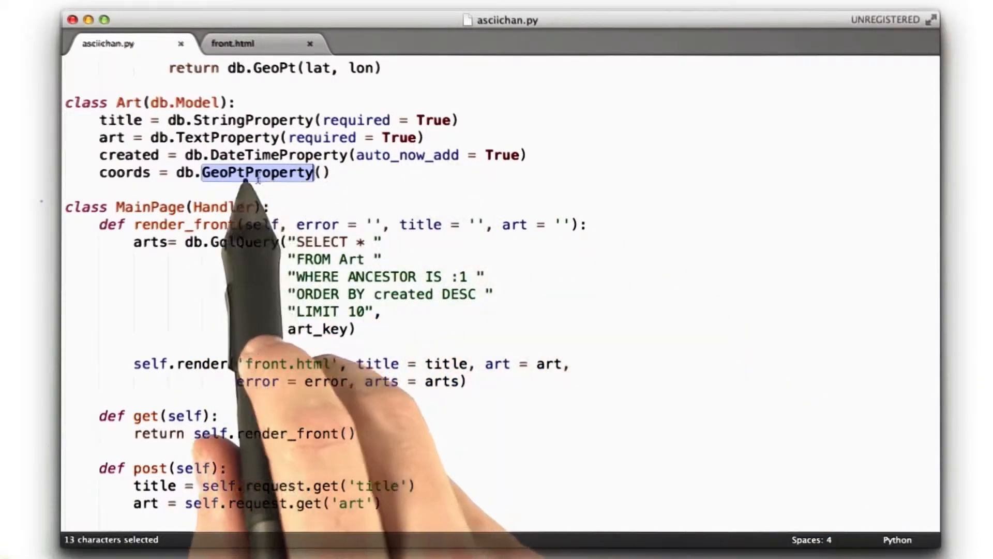
double_click(291, 67)
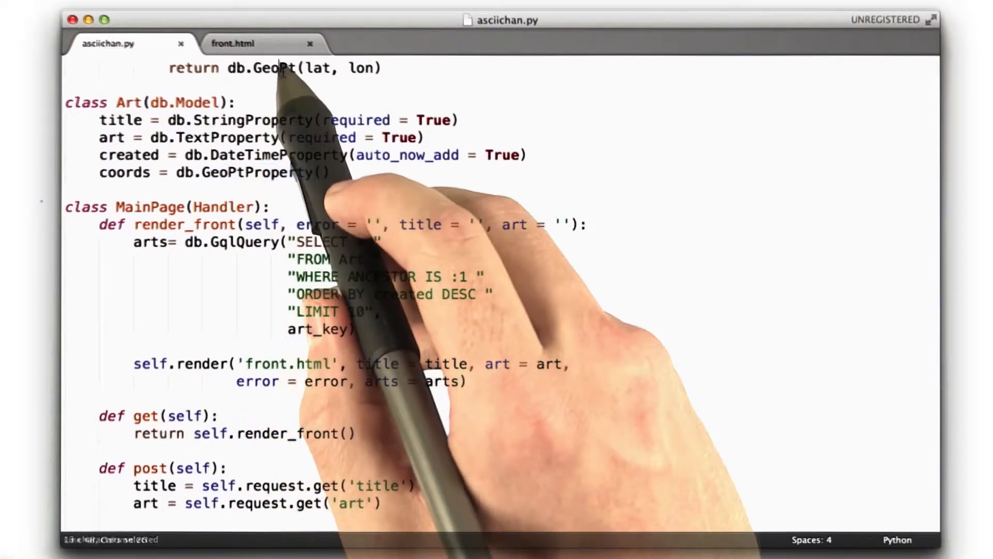
left_click(278, 172)
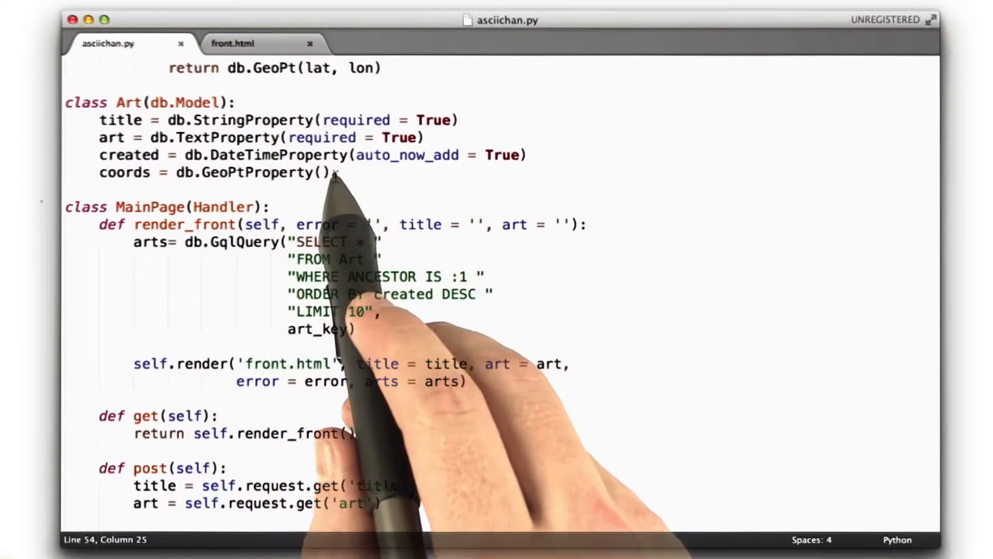
left_click(389, 138)
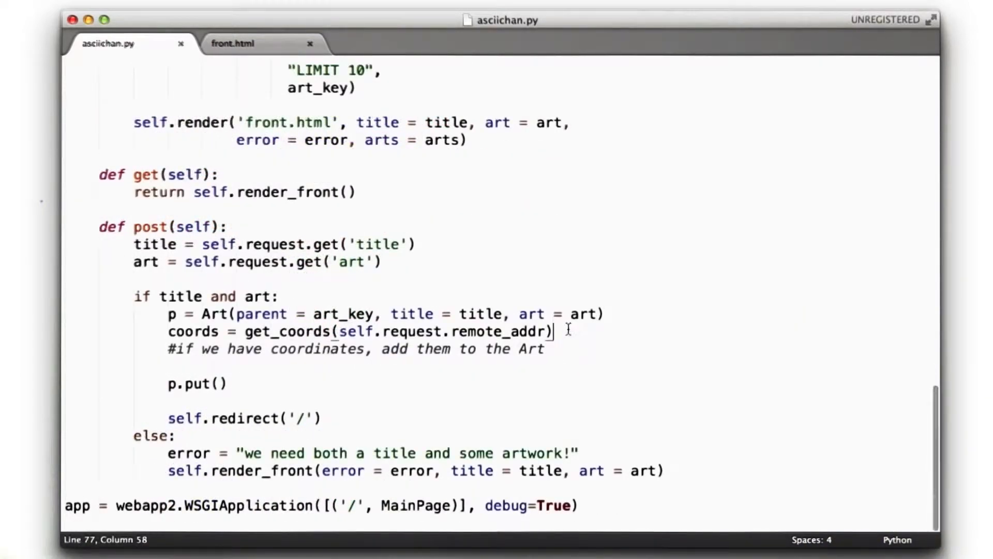
Add 'if coords: p.coords = coords' after get_coords(remote_addr), remove the leftover comment, and save.
key("Return")
type("if coords")
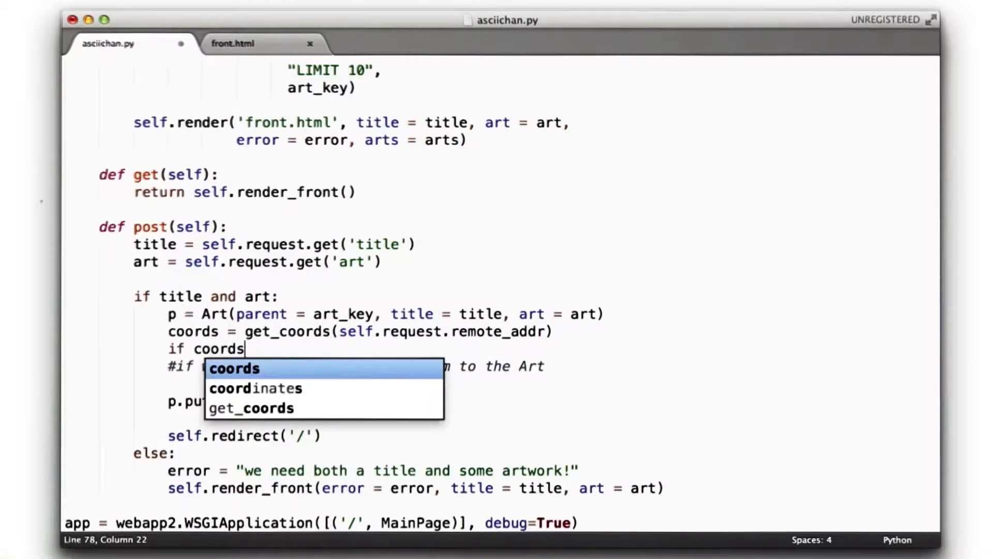
type(":")
key("Return")
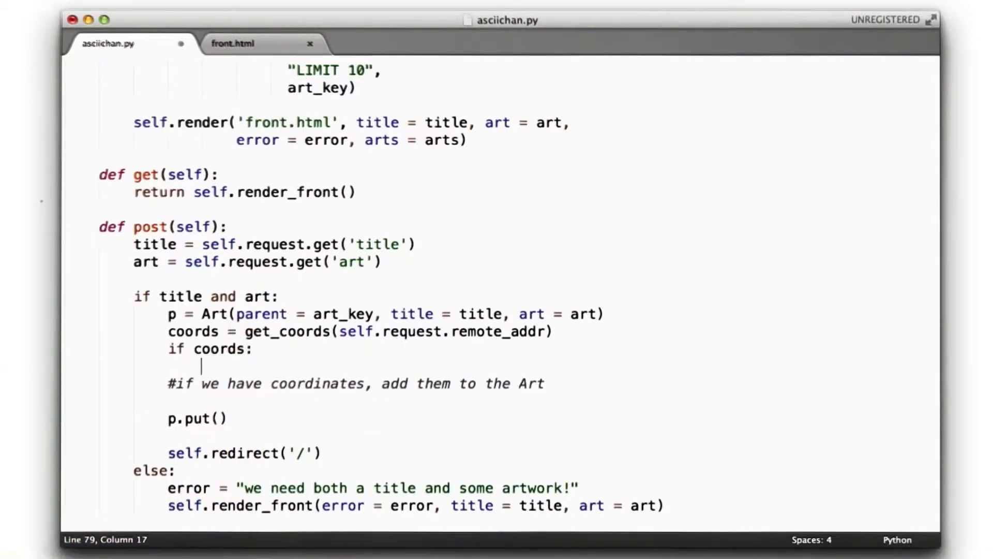
type("p.coords = c")
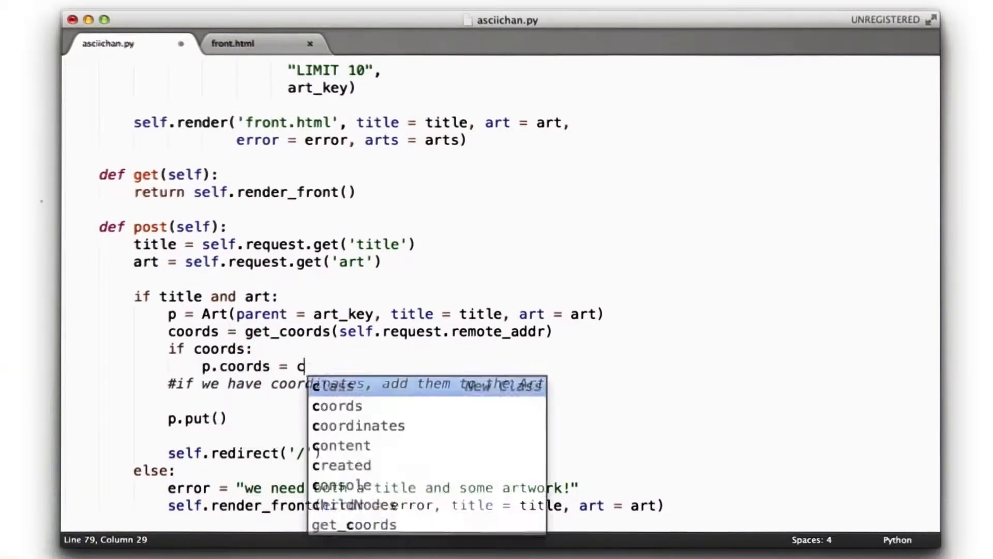
type("oords")
key("Down")
key("ctrl+shift+k")
key("super+s")
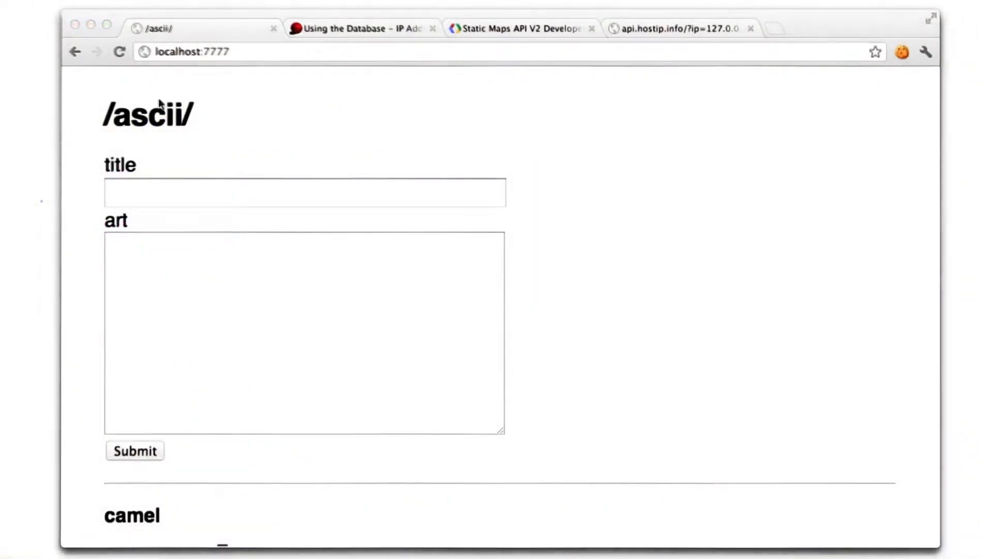
Submit a new artwork titled 'cat' with the pasted ASCII cat in the art box.
left_click(215, 186)
type("c")
left_click(311, 346)
key("super+v")
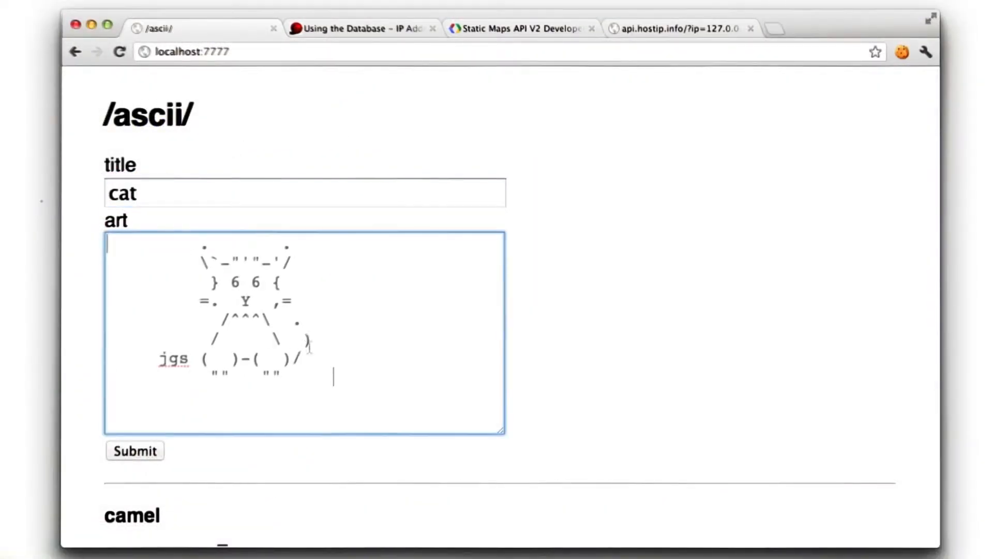
left_click(137, 452)
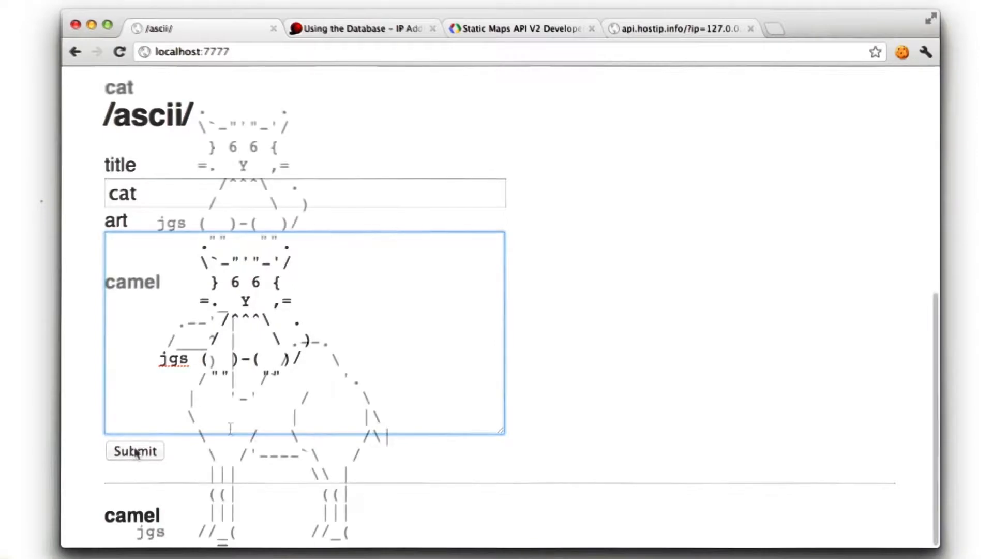
scroll(231, 428, "down", 5)
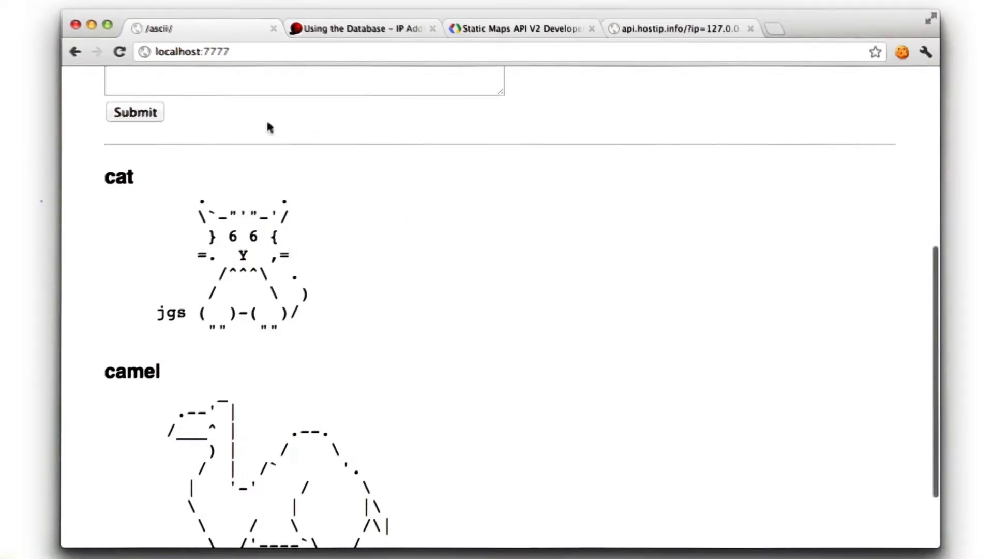
key("super+t")
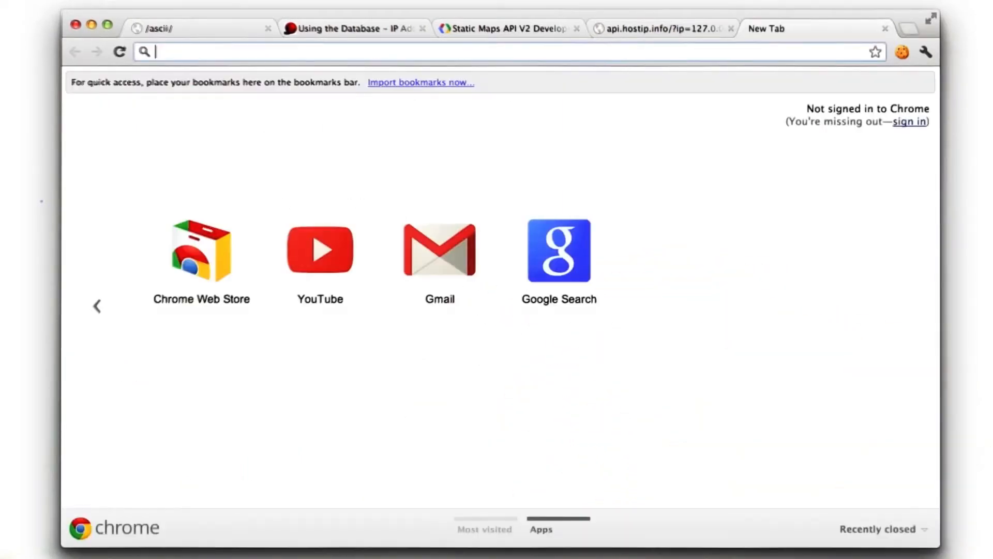
type("localhost:7777/_ah/admin/datastore")
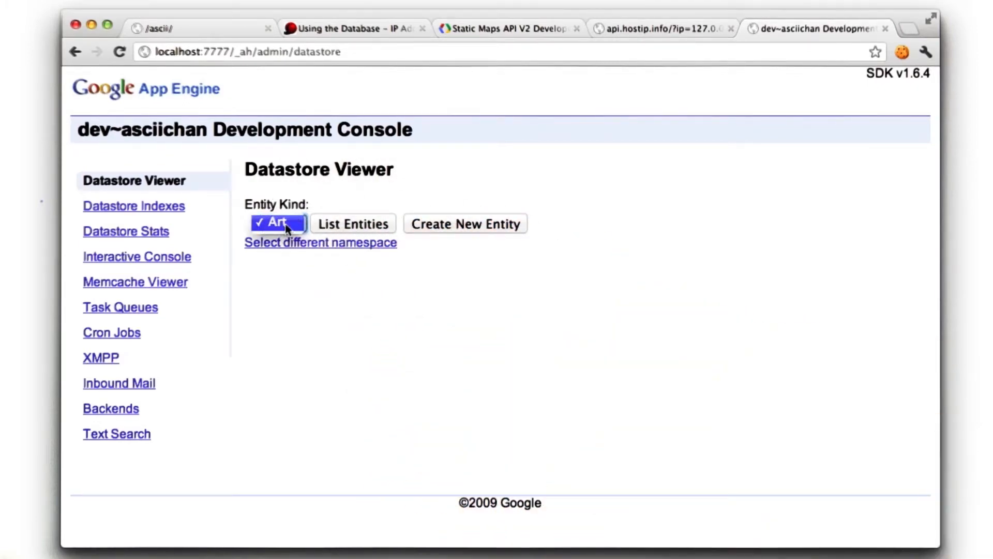
left_click(352, 223)
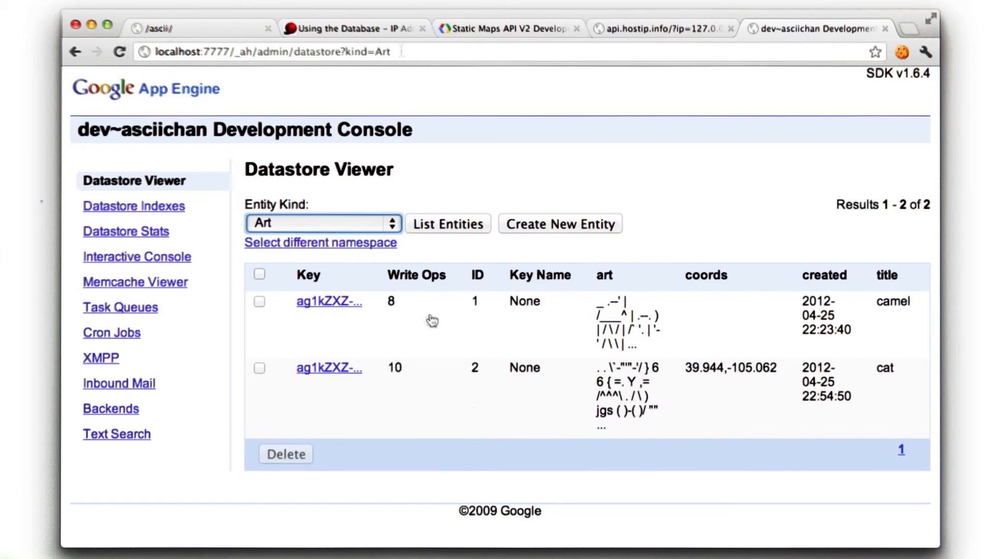
left_click(886, 28)
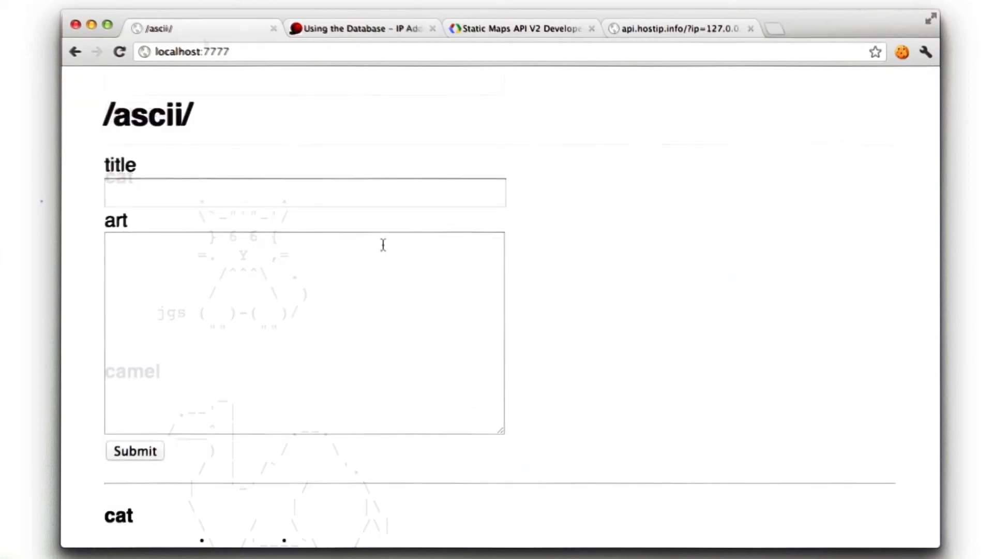
scroll(546, 246, "down", 3)
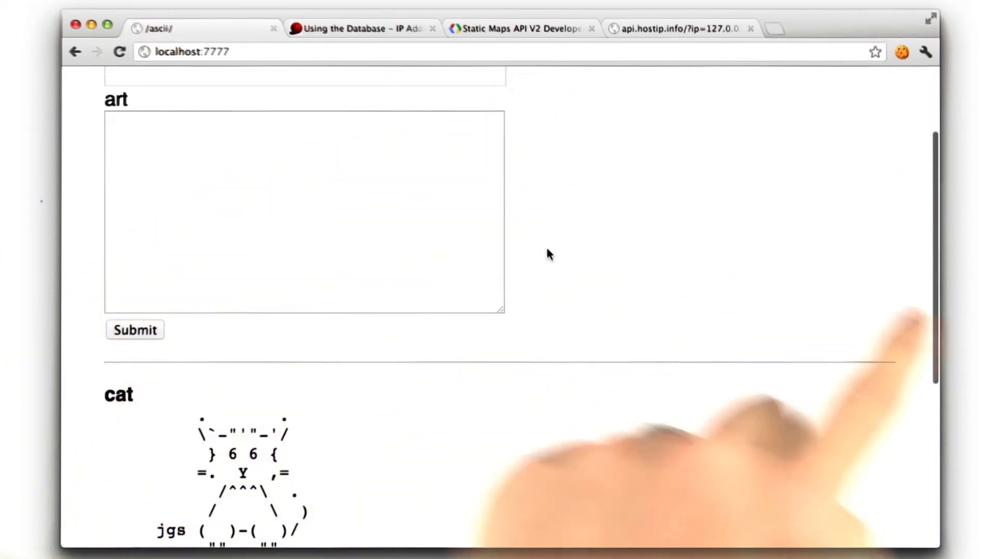